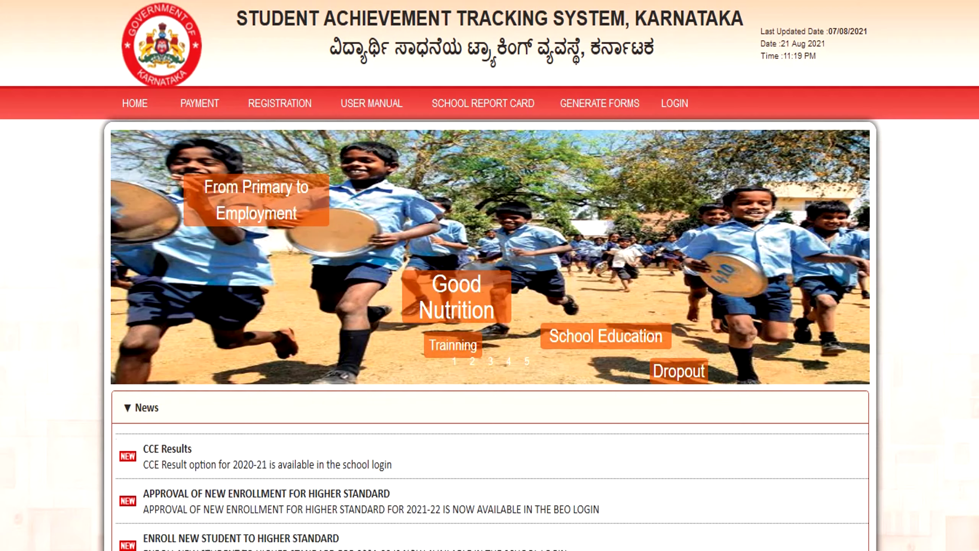
Step: Open the SATS user login page and fill in the school account's saved user name and password
{"action": "left_click", "coordinate": [675, 103]}
{"action": "left_click", "coordinate": [548, 233]}
{"action": "scroll", "coordinate": [545, 309], "scroll_direction": "down", "scroll_amount": 3}
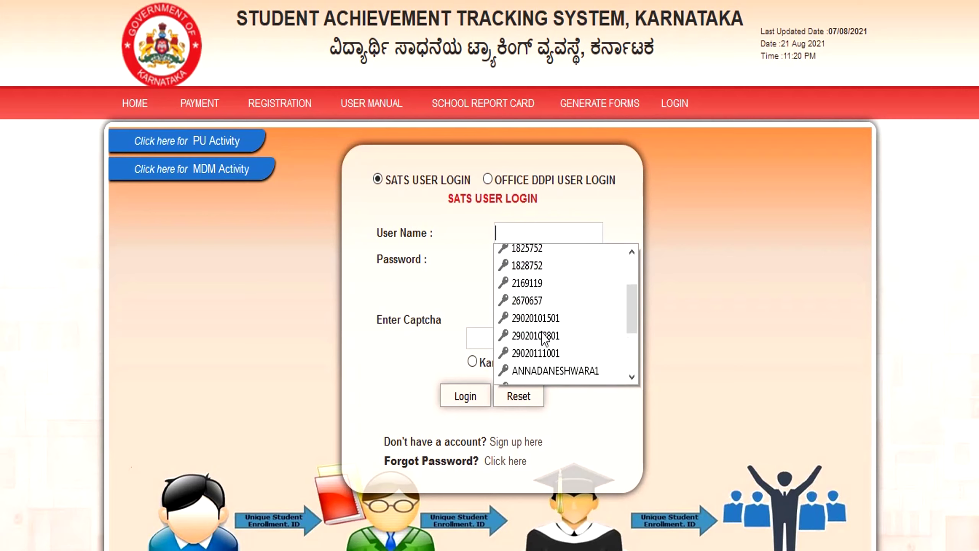
{"action": "left_click", "coordinate": [543, 305]}
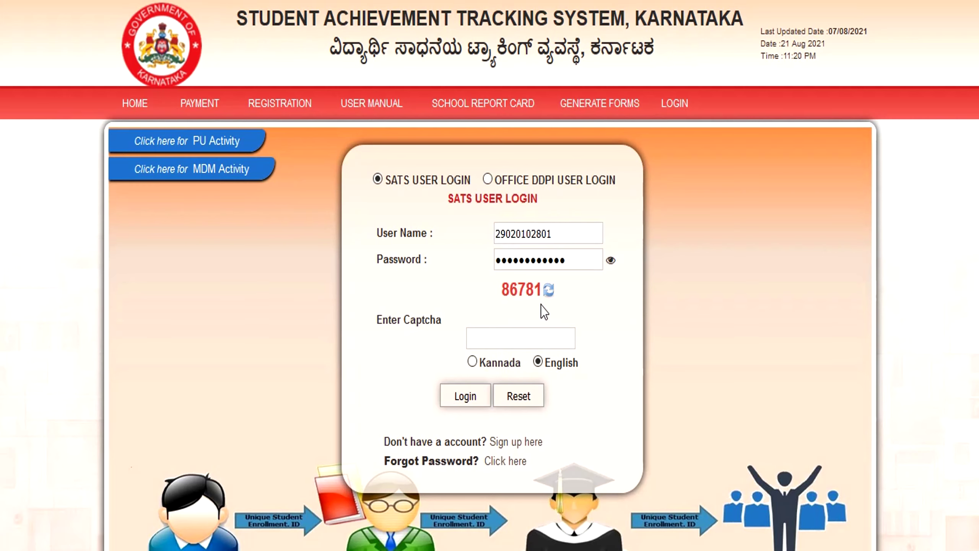
Step: Enter the captcha verification code, log in, and decline updating the saved password
{"action": "left_click", "coordinate": [488, 340]}
{"action": "type", "text": "86781"}
{"action": "left_click", "coordinate": [452, 394]}
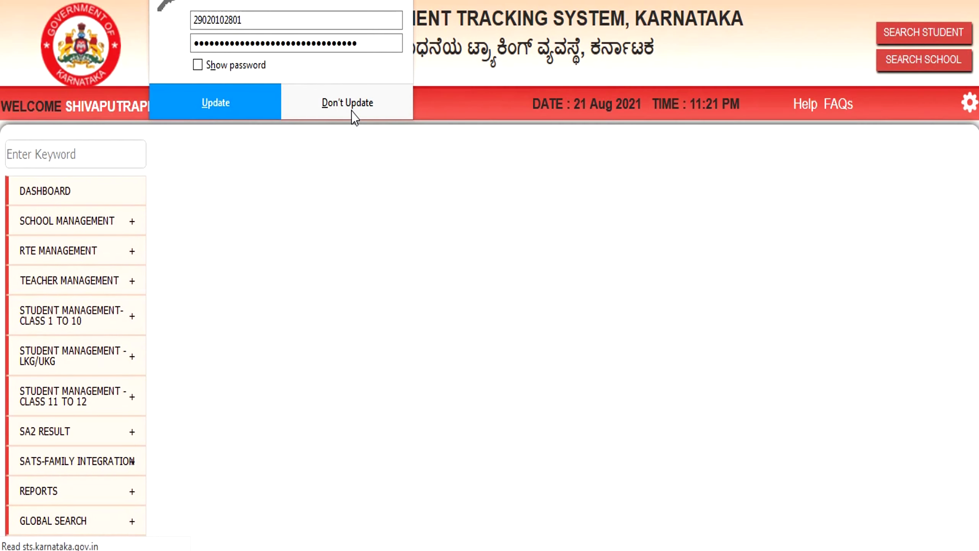
{"action": "left_click", "coordinate": [352, 112]}
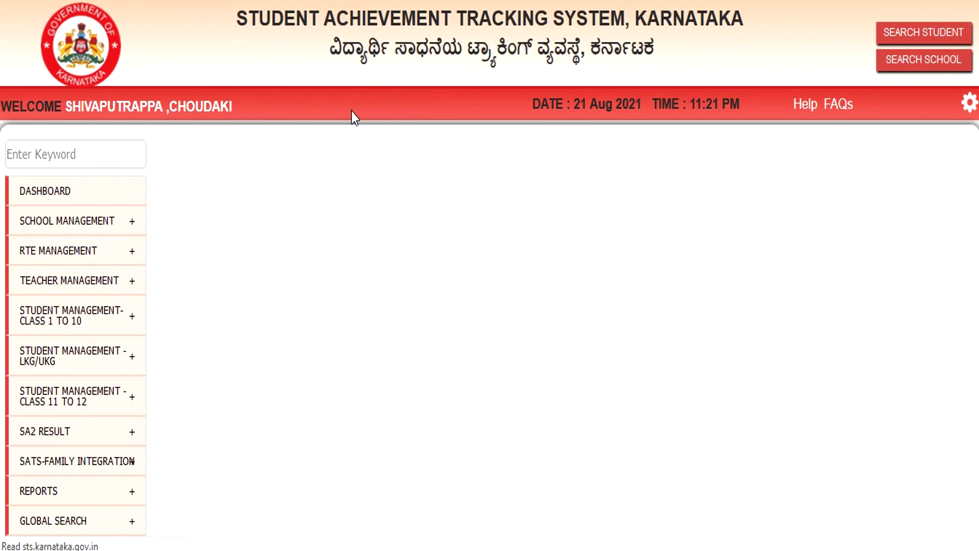
{"action": "mouse_move", "coordinate": [64, 307]}
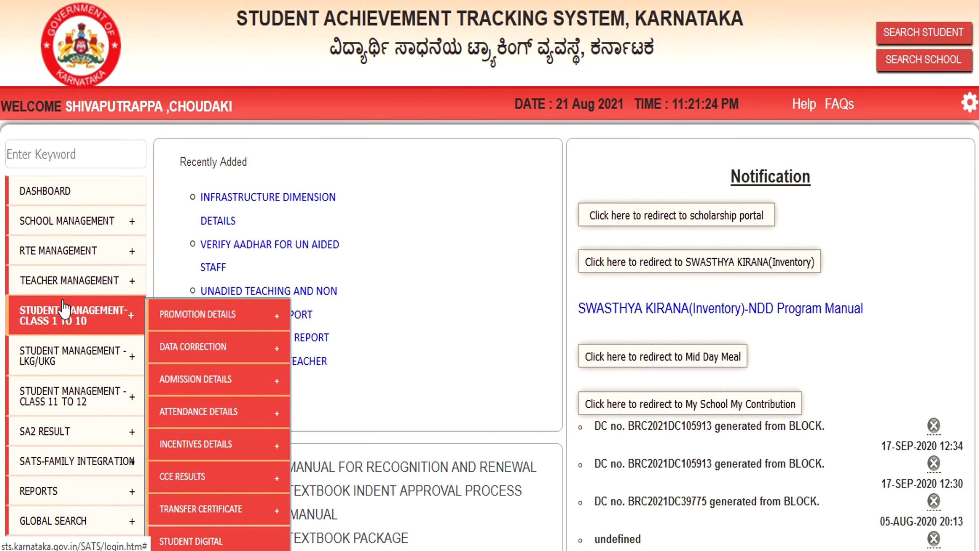
{"action": "scroll", "coordinate": [64, 309], "scroll_direction": "down", "scroll_amount": 3}
{"action": "scroll", "coordinate": [64, 309], "scroll_direction": "down", "scroll_amount": 5}
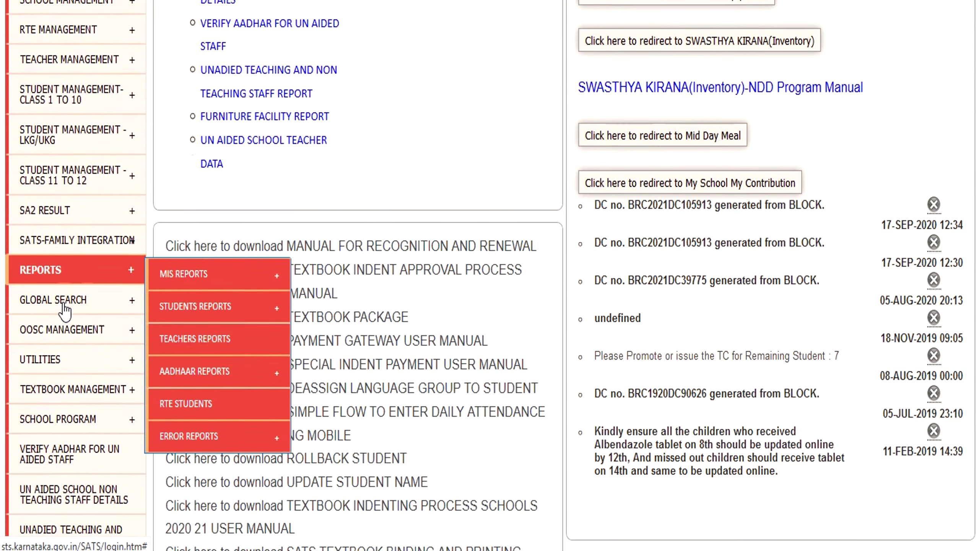
{"action": "scroll", "coordinate": [65, 309], "scroll_direction": "down", "scroll_amount": 2}
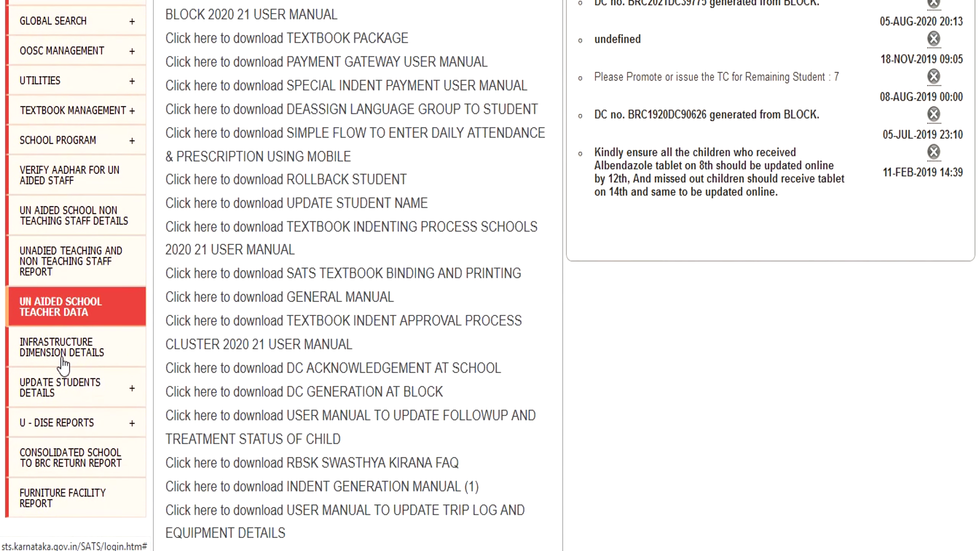
{"action": "mouse_move", "coordinate": [65, 402]}
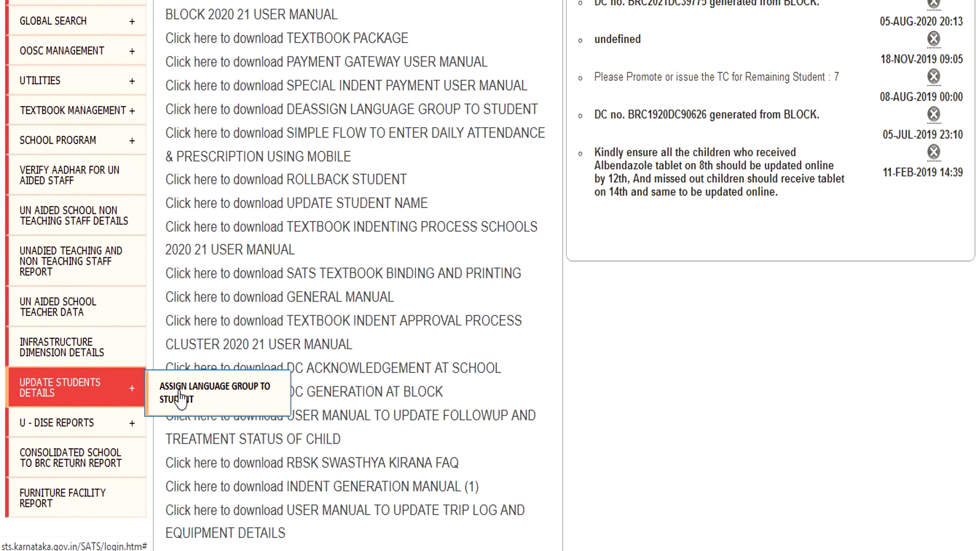
{"action": "scroll", "coordinate": [120, 340], "scroll_direction": "up", "scroll_amount": 5}
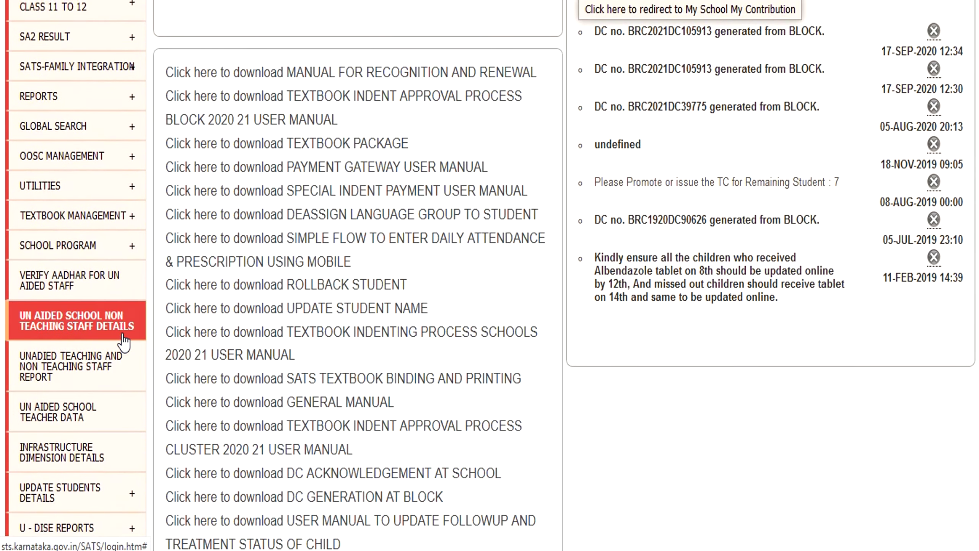
{"action": "scroll", "coordinate": [123, 340], "scroll_direction": "up", "scroll_amount": 3}
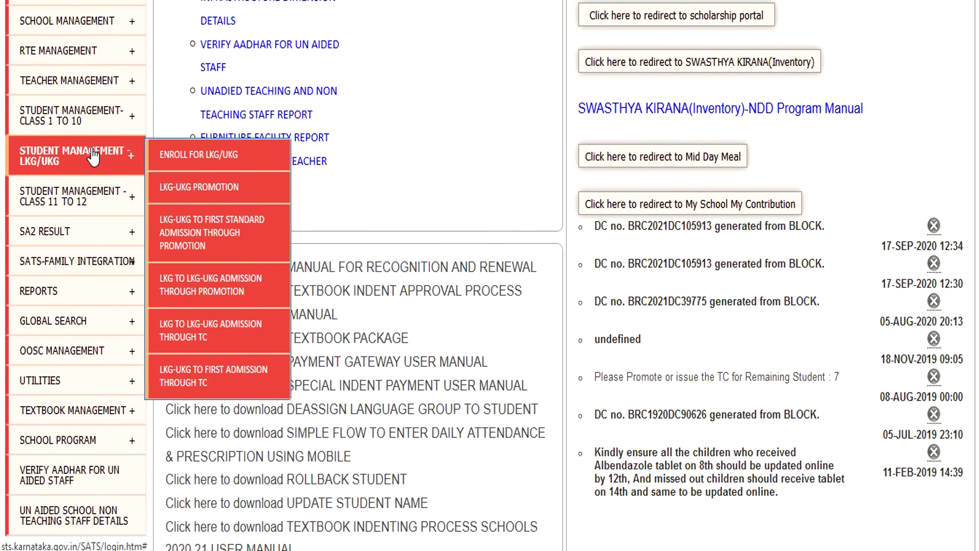
Step: Open Update Student Detail from the admission details of Student Management for Class 1 to 10
{"action": "mouse_move", "coordinate": [96, 128]}
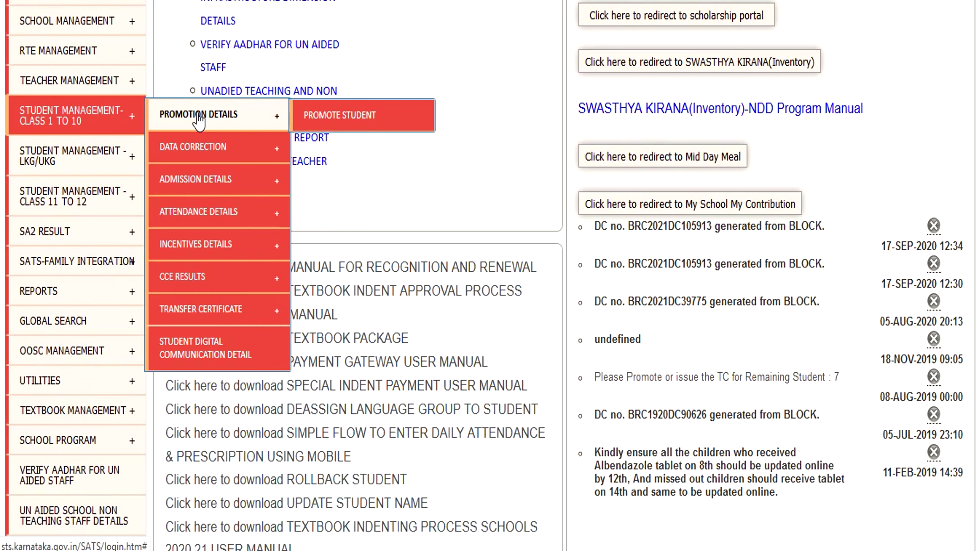
{"action": "mouse_move", "coordinate": [203, 184]}
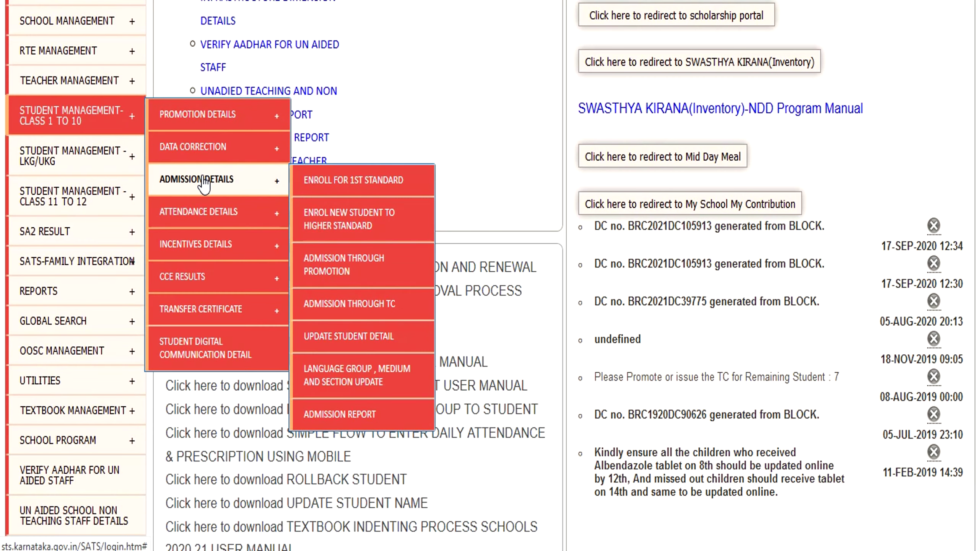
{"action": "left_click", "coordinate": [358, 336]}
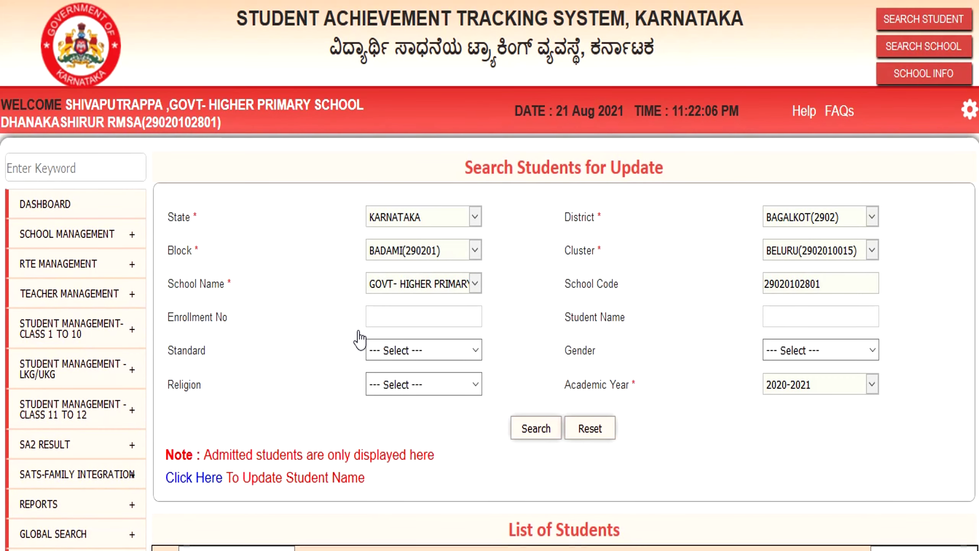
Step: Search for students to update in standard 9 for the academic year 2021-2022
{"action": "scroll", "coordinate": [303, 355], "scroll_direction": "down", "scroll_amount": 3}
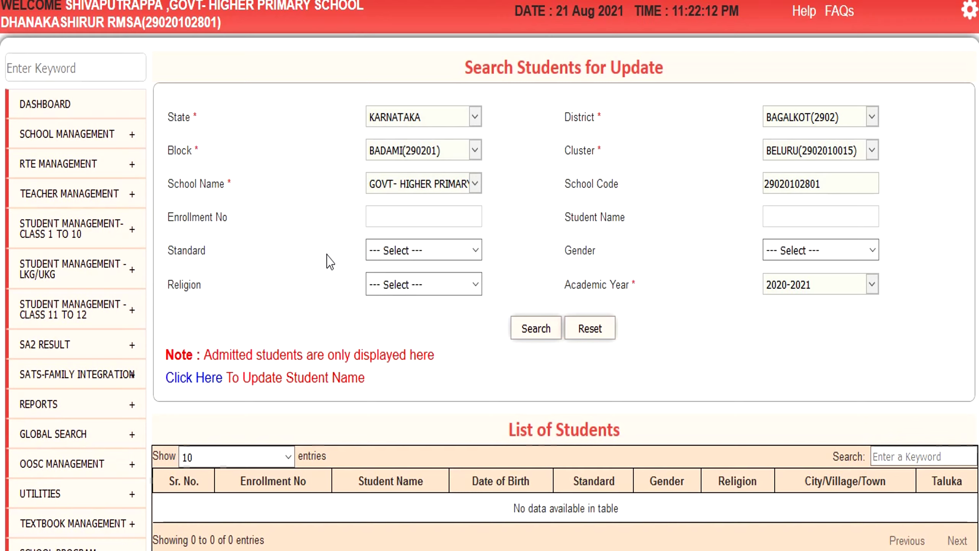
{"action": "left_click", "coordinate": [437, 253]}
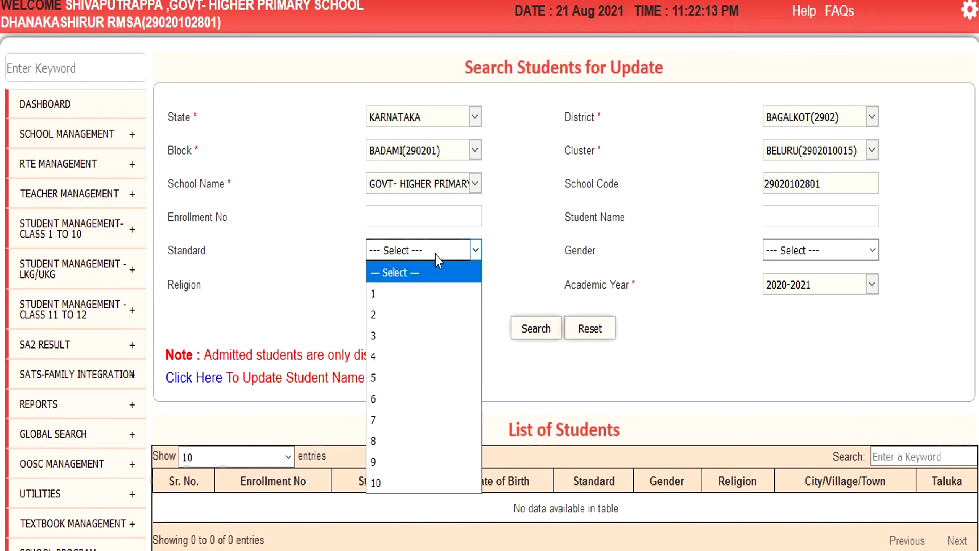
{"action": "left_click", "coordinate": [374, 465]}
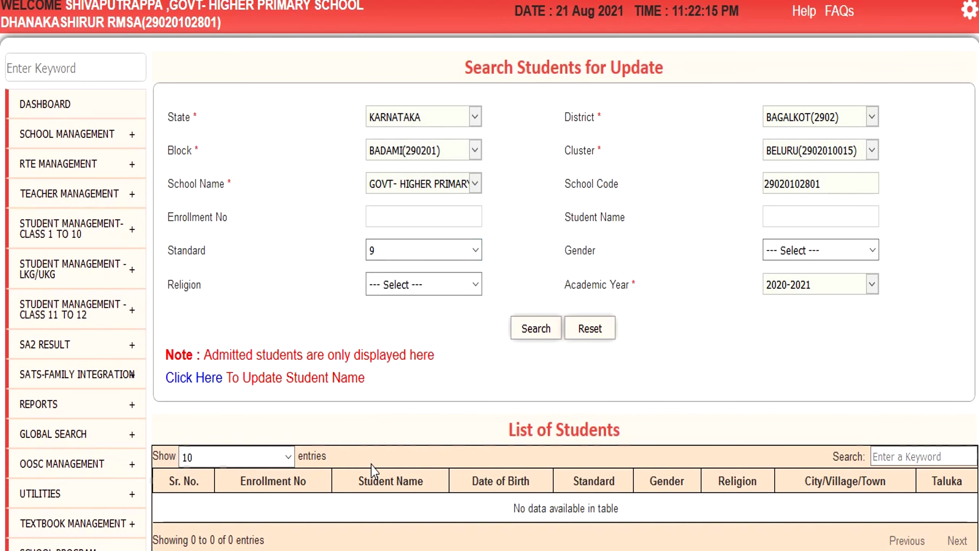
{"action": "left_click", "coordinate": [770, 292]}
{"action": "left_click", "coordinate": [789, 328]}
{"action": "left_click", "coordinate": [525, 330]}
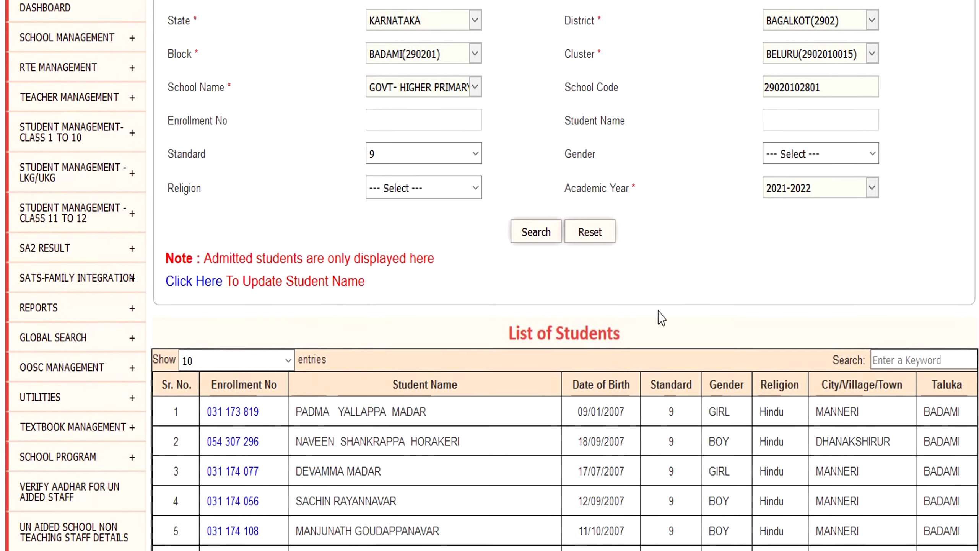
Step: Show 50 entries in the list of students and open the first student's record through its enrollment number
{"action": "scroll", "coordinate": [659, 317], "scroll_direction": "down", "scroll_amount": 4}
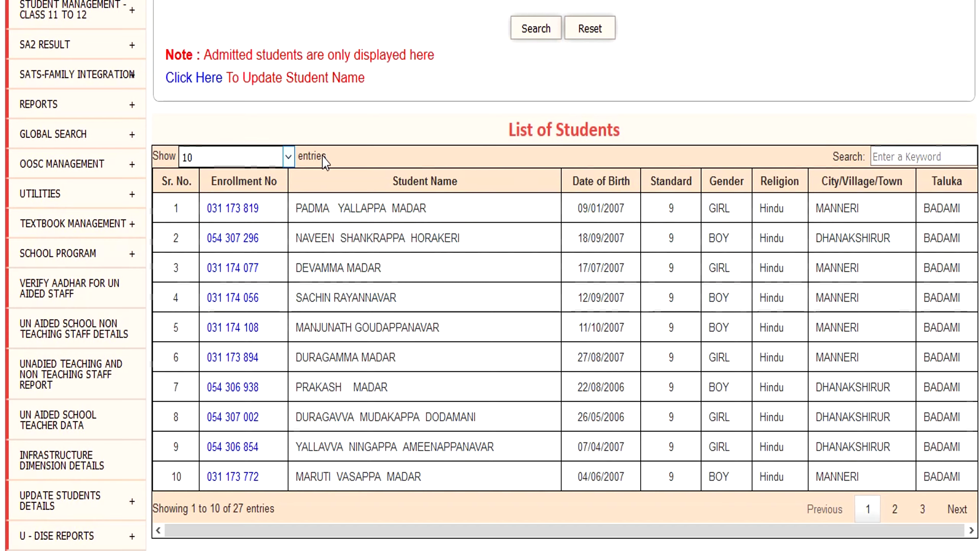
{"action": "left_click", "coordinate": [289, 158]}
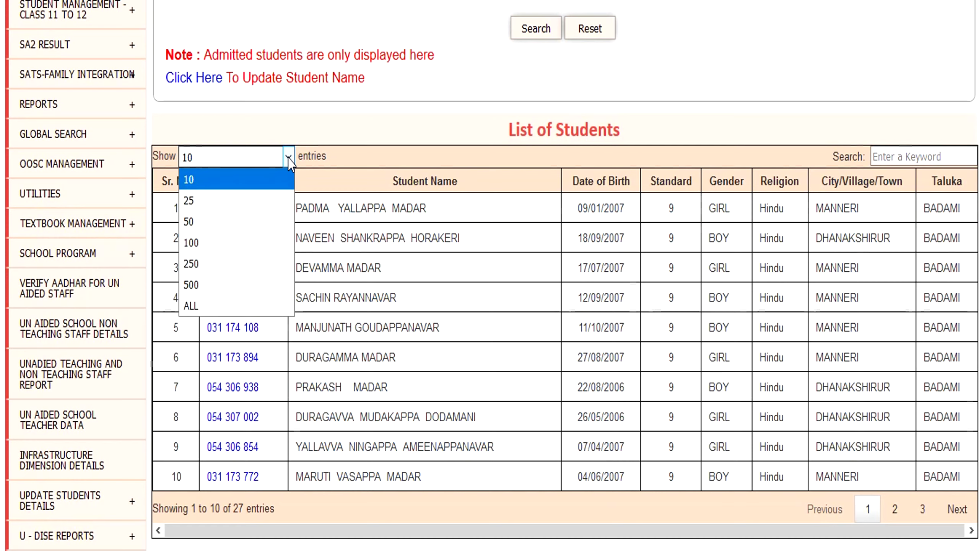
{"action": "left_click", "coordinate": [201, 228]}
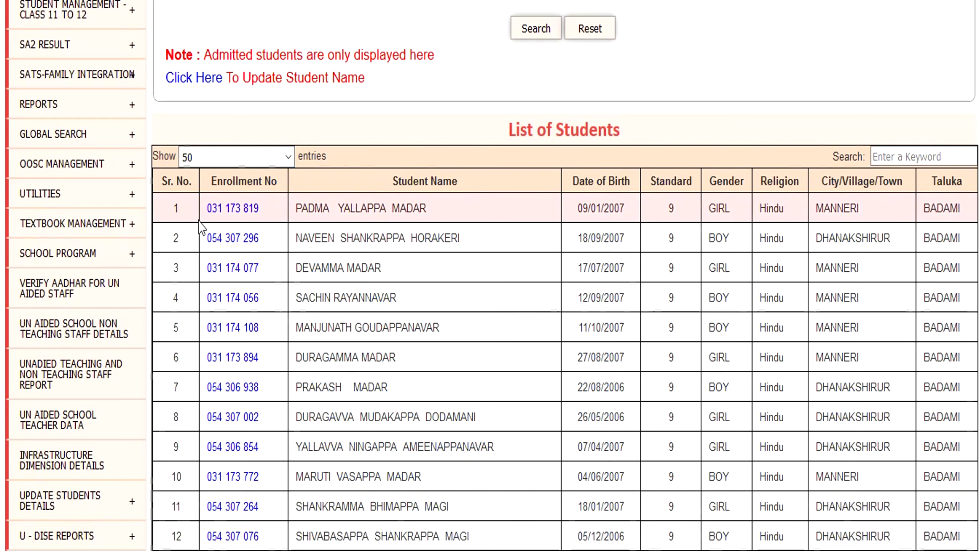
{"action": "scroll", "coordinate": [322, 229], "scroll_direction": "down", "scroll_amount": 10}
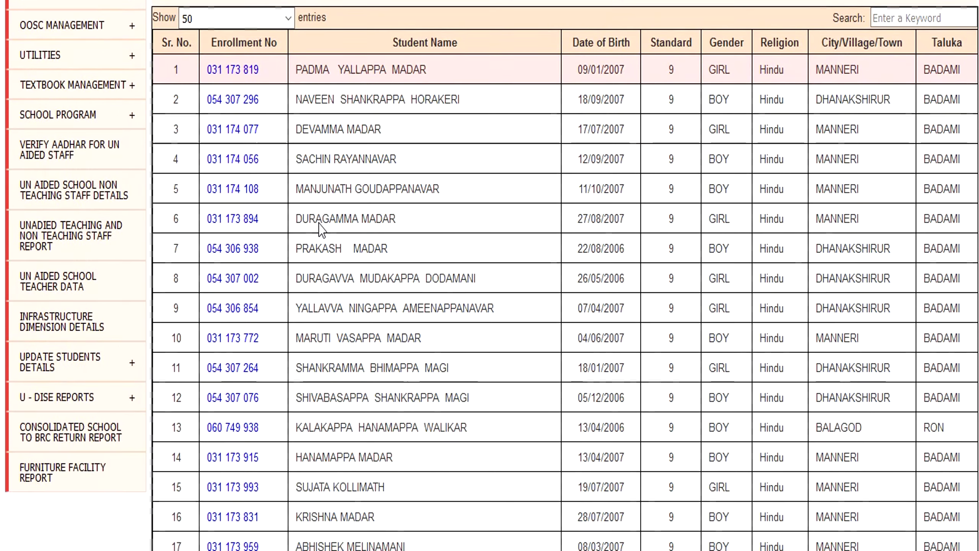
{"action": "scroll", "coordinate": [246, 174], "scroll_direction": "up", "scroll_amount": 10}
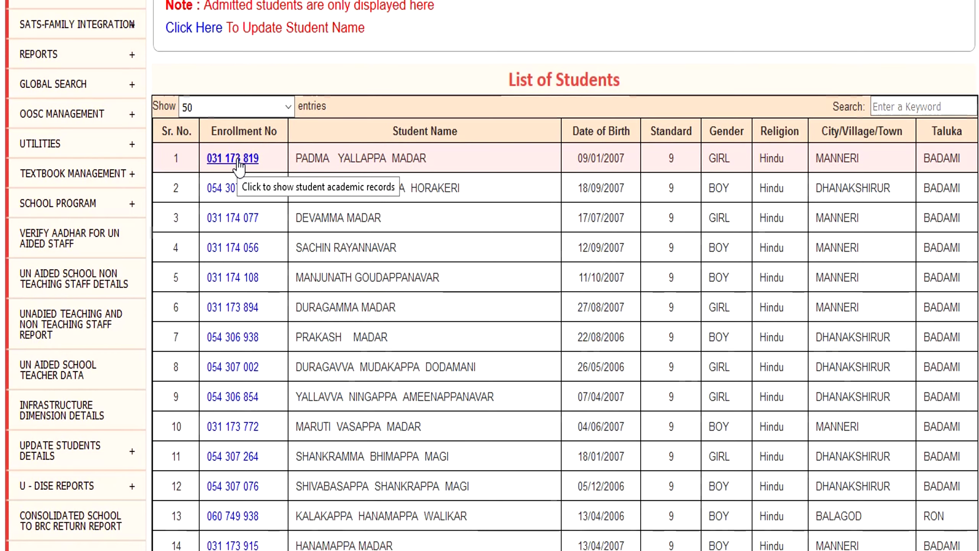
{"action": "left_click", "coordinate": [238, 159]}
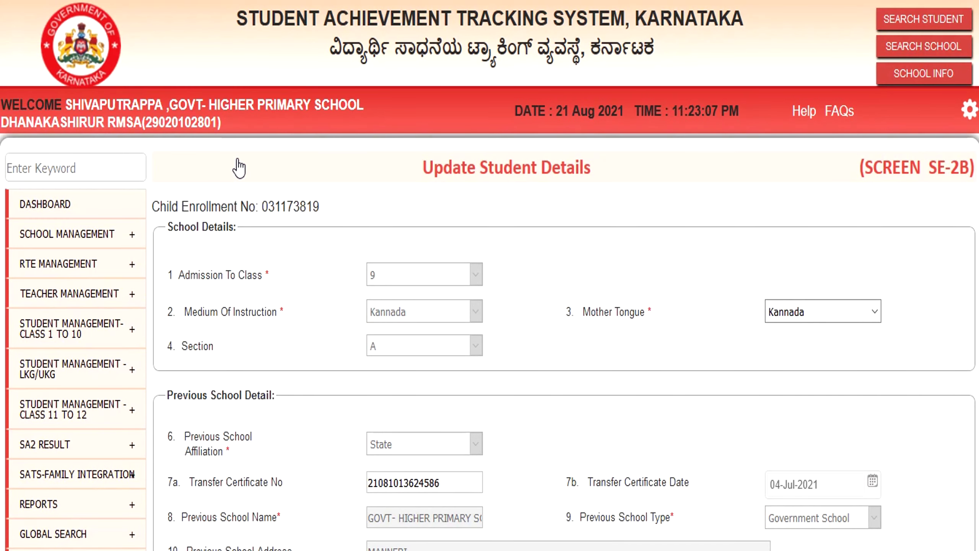
Step: Examine the student's update form, from the previous school details through the name, caste and BPL fields to the bank details
{"action": "scroll", "coordinate": [500, 318], "scroll_direction": "down", "scroll_amount": 2}
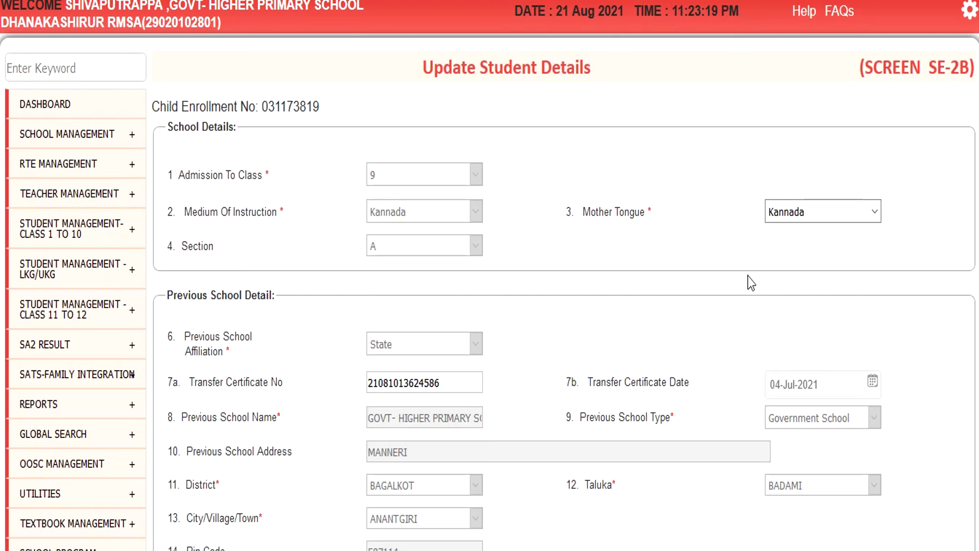
{"action": "scroll", "coordinate": [750, 282], "scroll_direction": "down", "scroll_amount": 1}
{"action": "scroll", "coordinate": [751, 283], "scroll_direction": "down", "scroll_amount": 10}
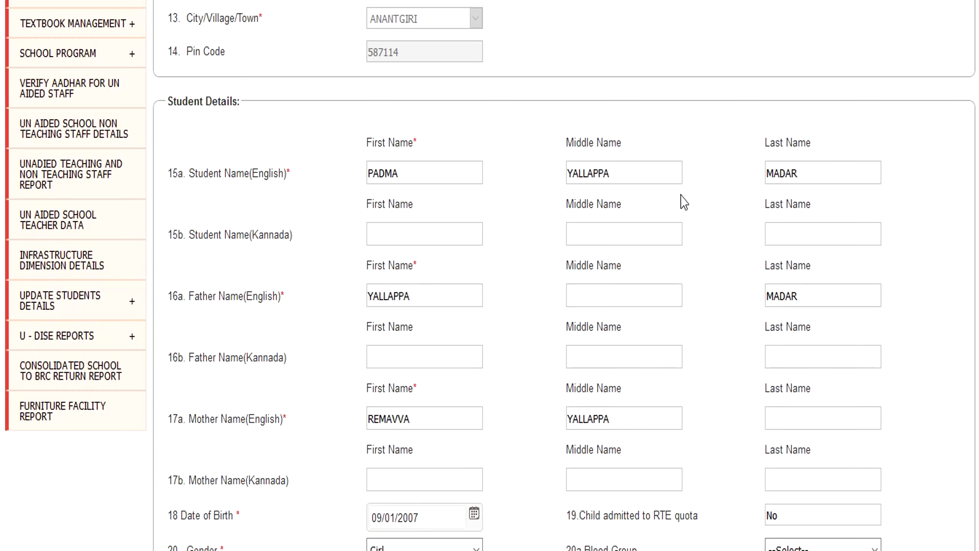
{"action": "scroll", "coordinate": [683, 201], "scroll_direction": "down", "scroll_amount": 3}
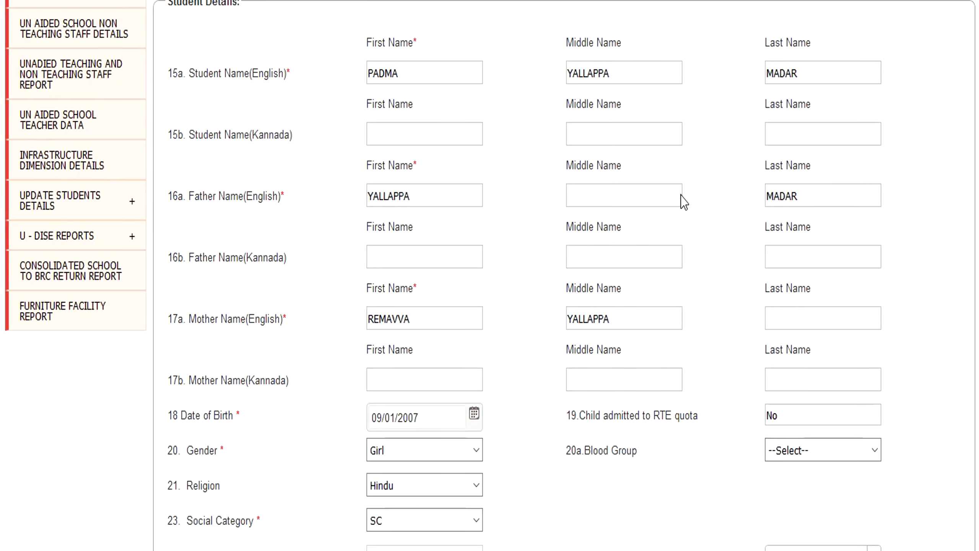
{"action": "scroll", "coordinate": [683, 201], "scroll_direction": "down", "scroll_amount": 3}
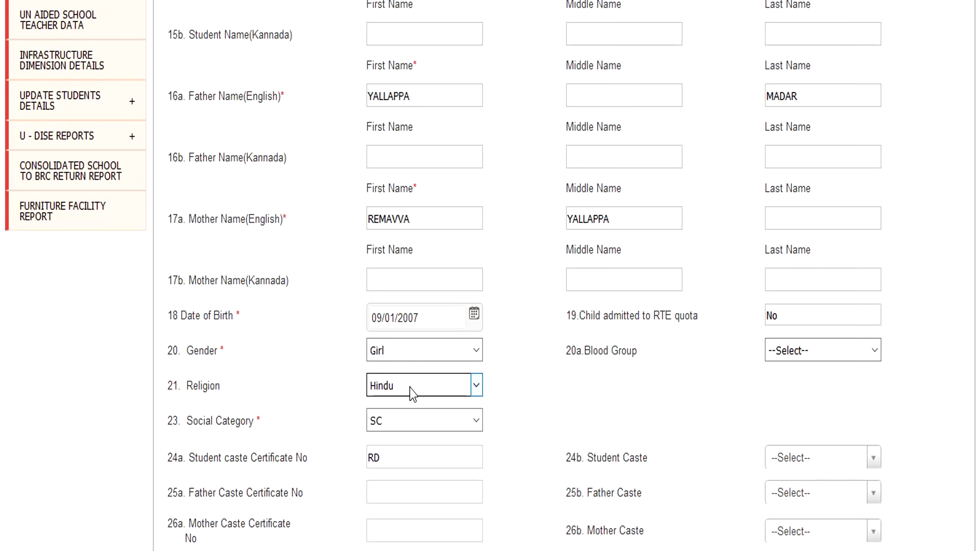
{"action": "scroll", "coordinate": [573, 382], "scroll_direction": "down", "scroll_amount": 3}
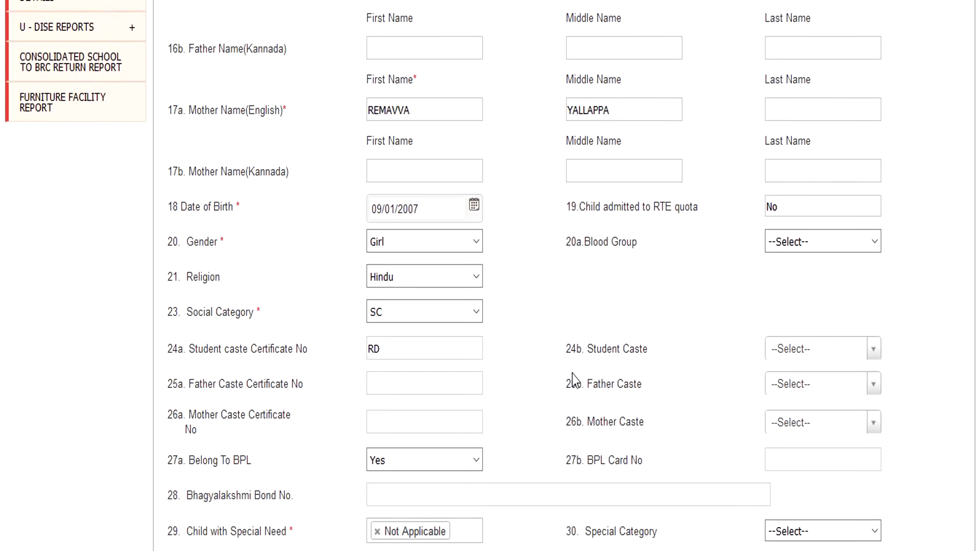
{"action": "scroll", "coordinate": [573, 380], "scroll_direction": "down", "scroll_amount": 2}
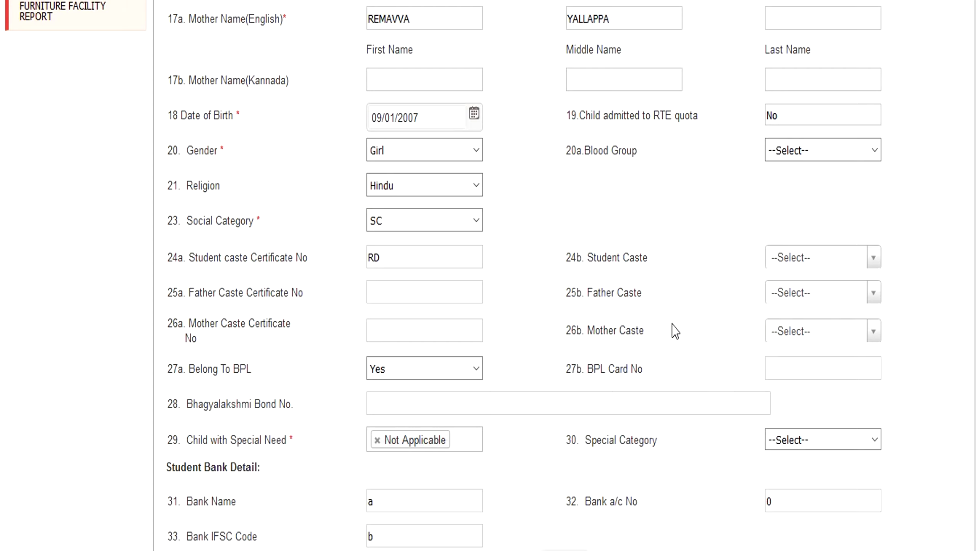
{"action": "scroll", "coordinate": [677, 331], "scroll_direction": "down", "scroll_amount": 3}
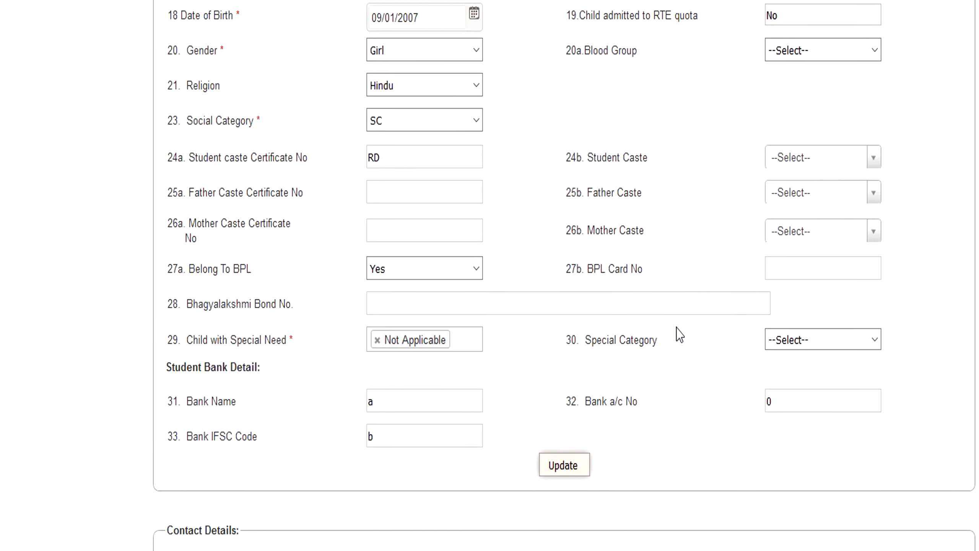